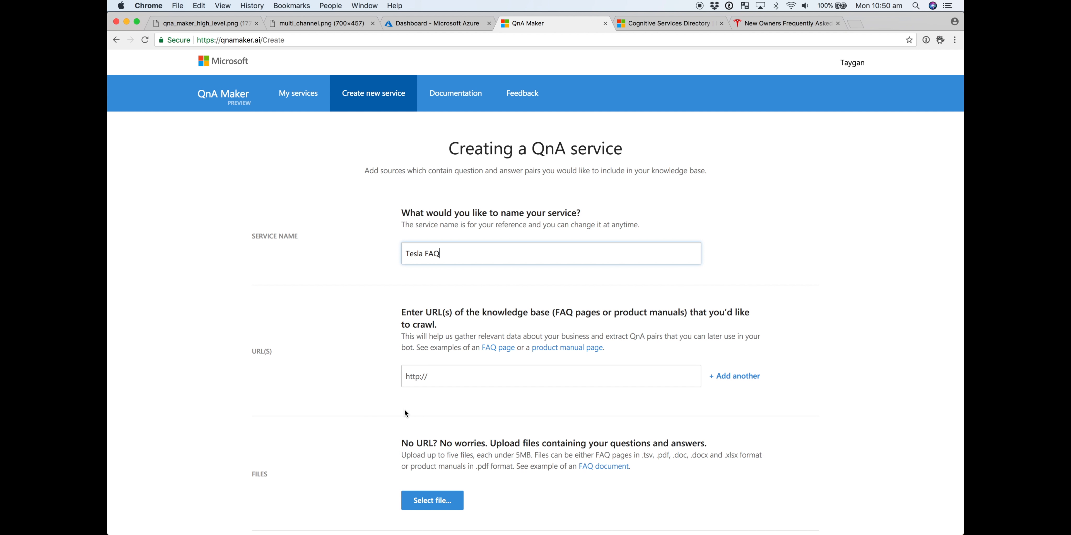
{"action": "scroll", "coordinate": [404, 410], "scroll_direction": "down", "scroll_amount": 5}
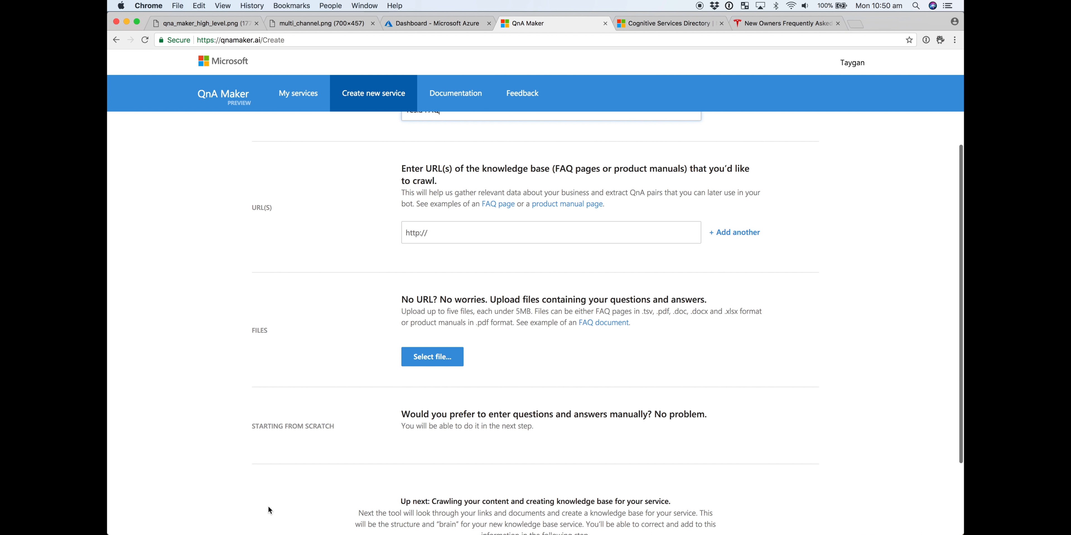
{"action": "left_click", "coordinate": [439, 232]}
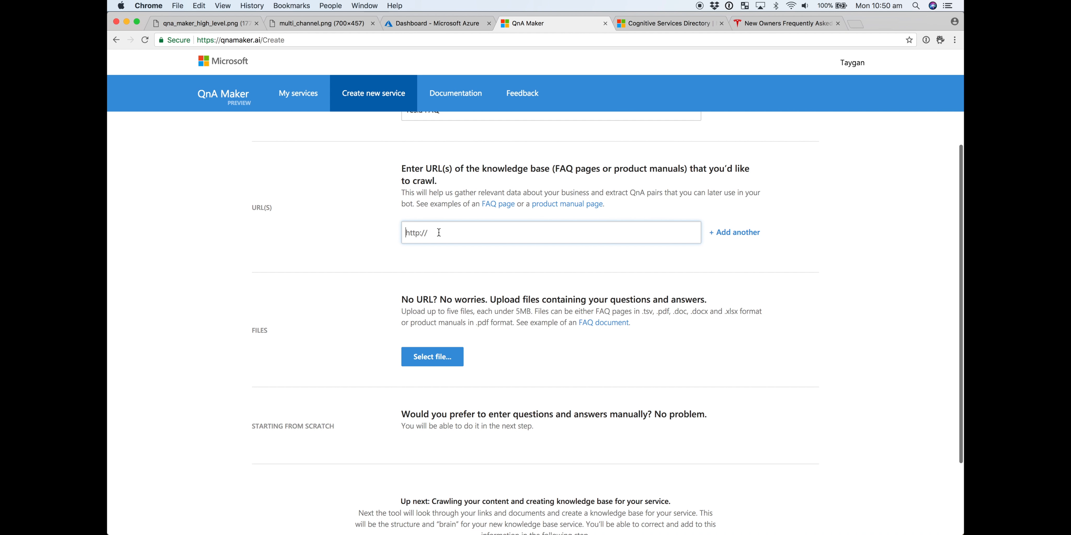
{"action": "right_click", "coordinate": [440, 235]}
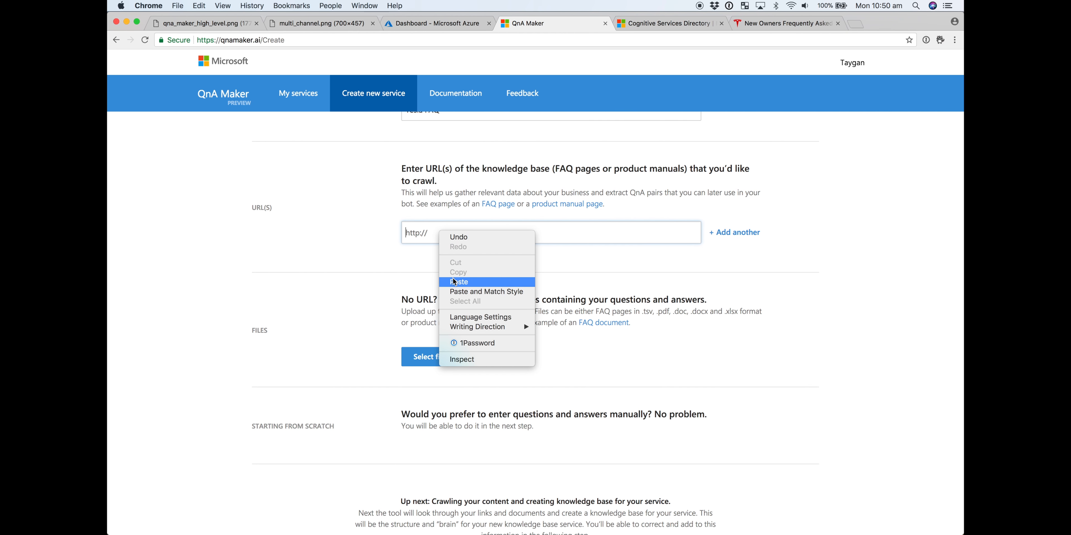
{"action": "left_click", "coordinate": [453, 278]}
{"action": "scroll", "coordinate": [478, 291], "scroll_direction": "down", "scroll_amount": 5}
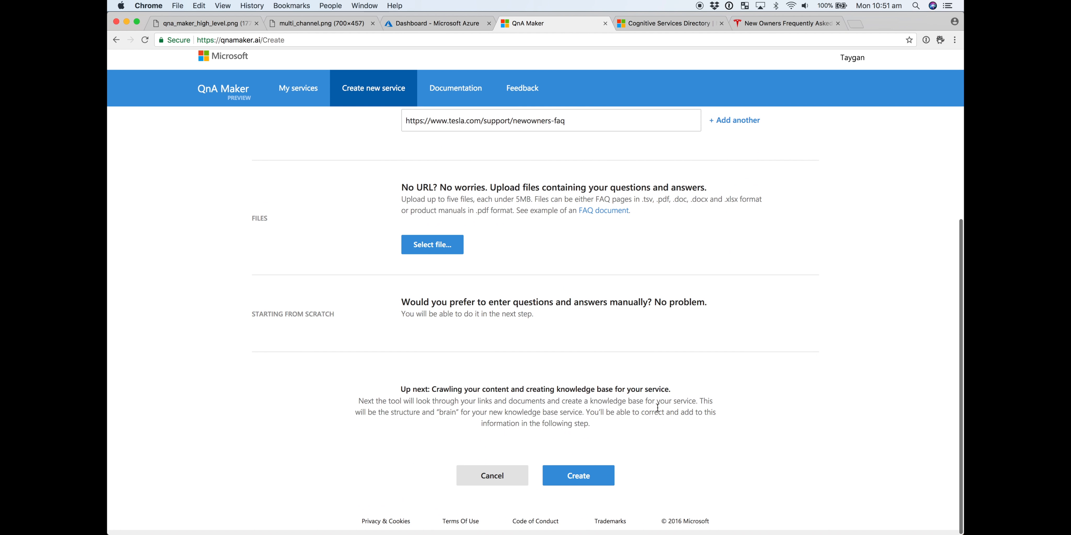
{"action": "left_click", "coordinate": [579, 481]}
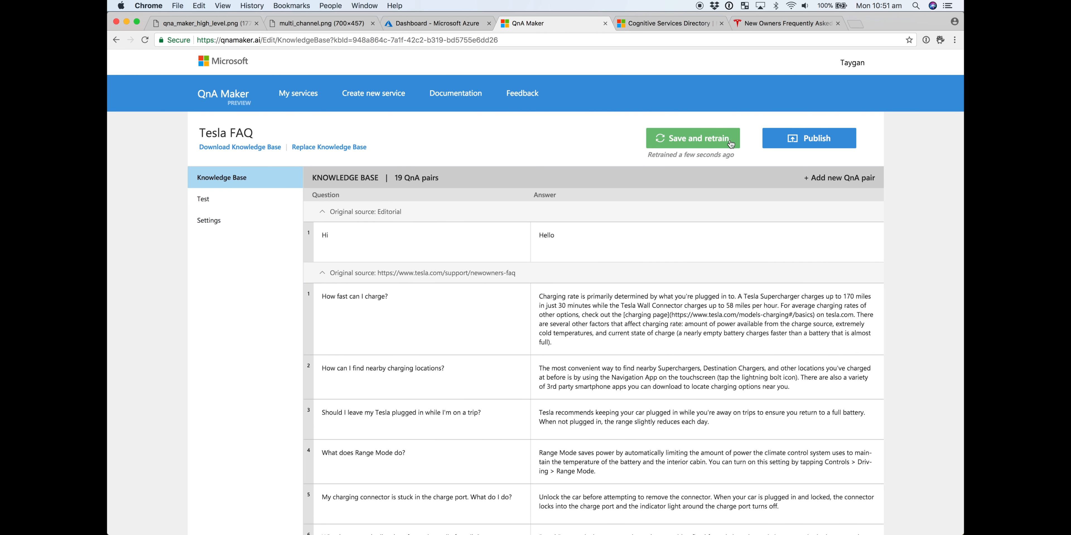
{"action": "left_click", "coordinate": [827, 145]}
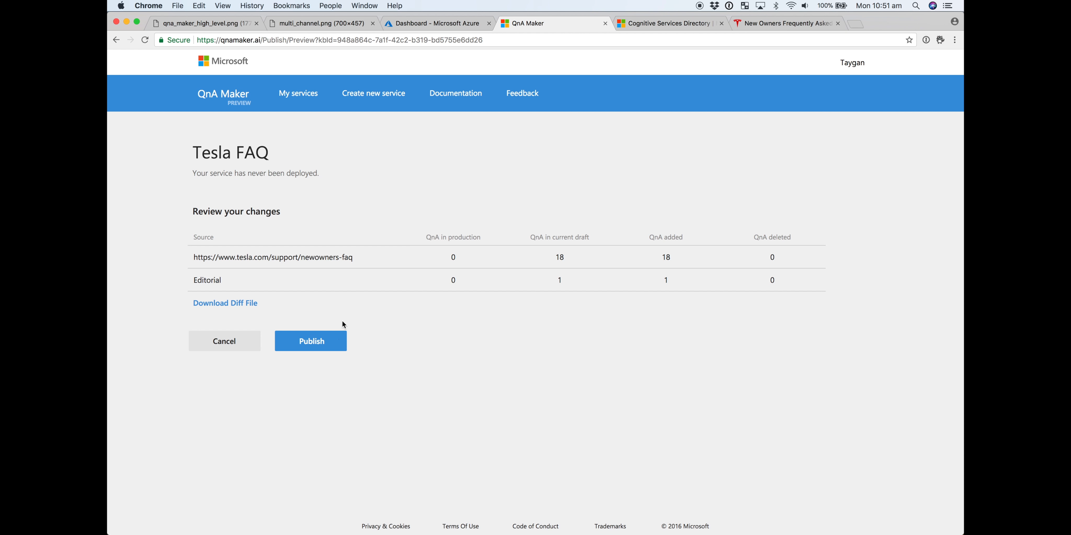
{"action": "left_click", "coordinate": [331, 339]}
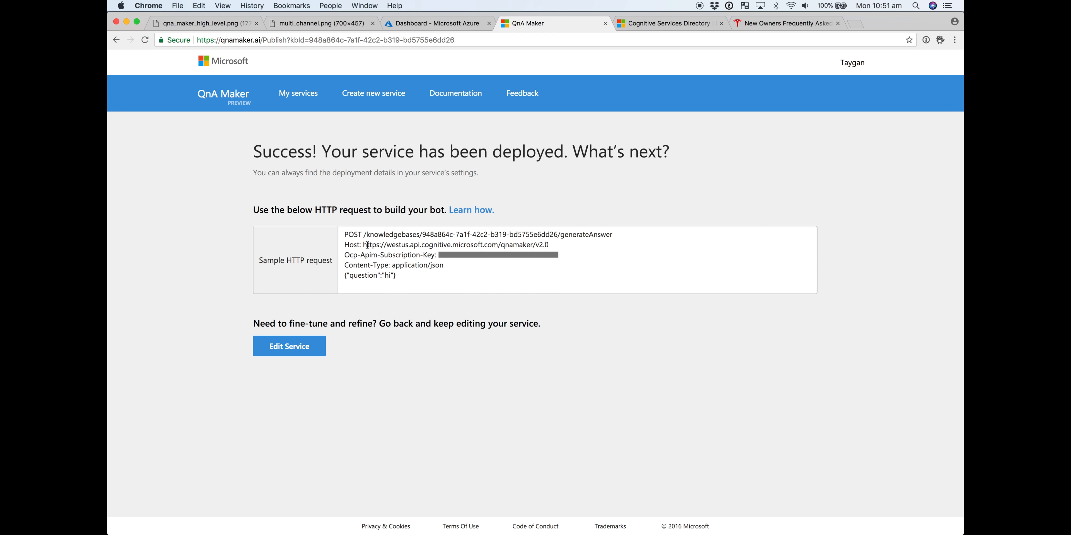
{"action": "left_click_drag", "start_coordinate": [364, 245], "coordinate": [555, 246]}
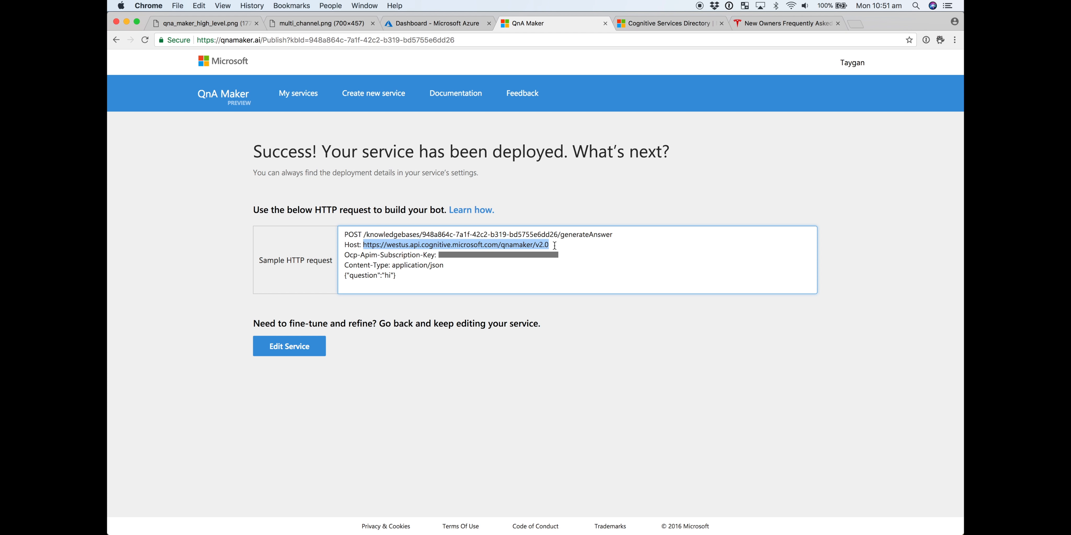
{"action": "key", "text": "super+c"}
{"action": "key", "text": "super+Tab"}
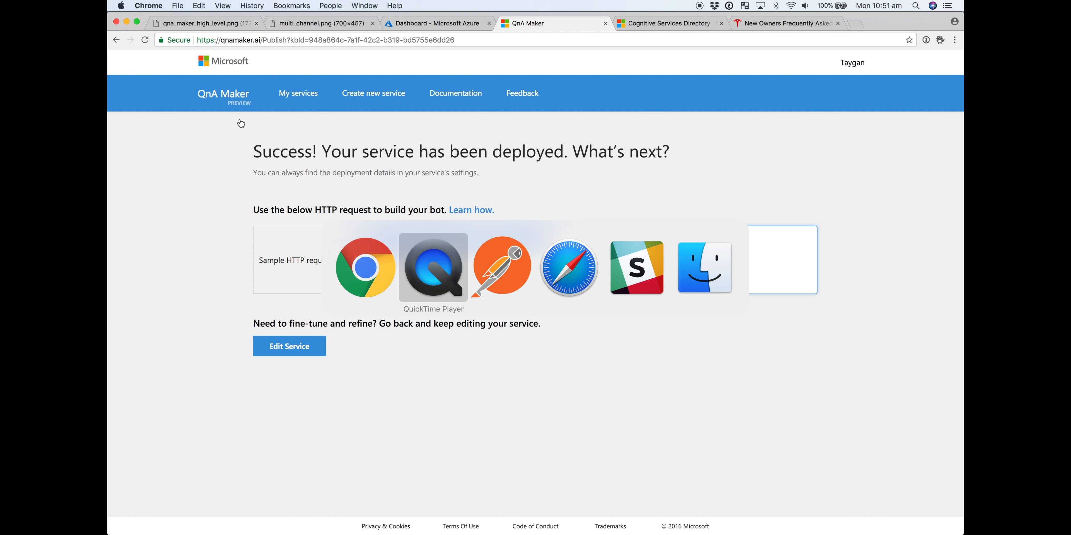
{"action": "key", "text": "super+Tab"}
{"action": "left_click", "coordinate": [352, 90]}
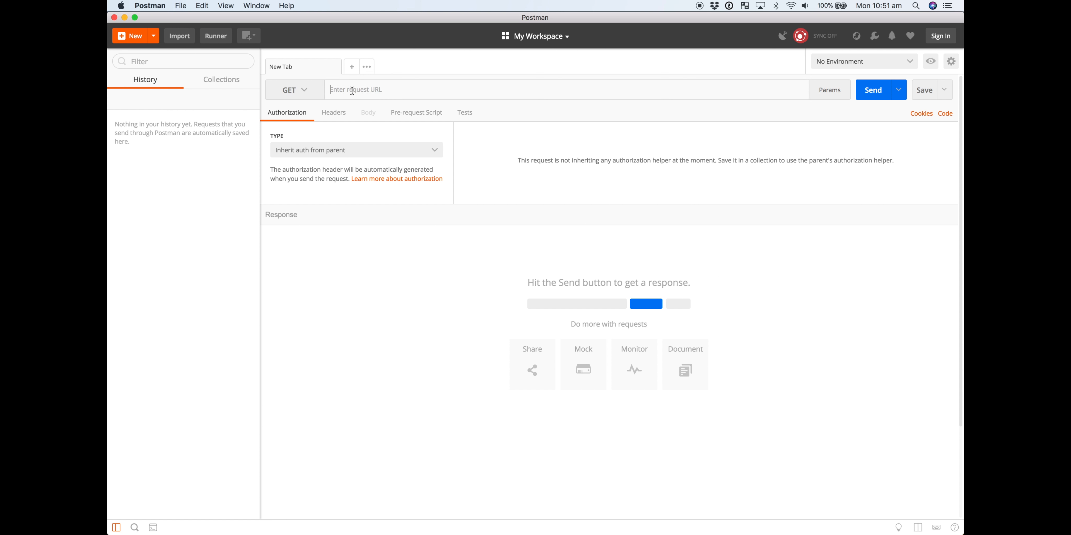
{"action": "key", "text": "super+v"}
Step: Append the sample request's knowledge base generateAnswer path to the Postman request URL and set the method to POST
{"action": "key", "text": "super+Tab"}
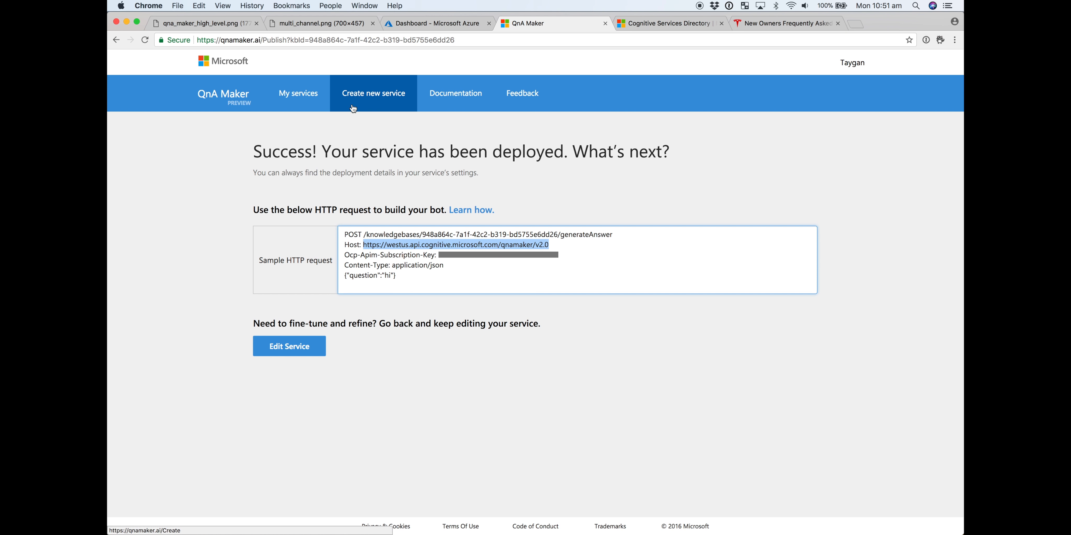
{"action": "left_click_drag", "start_coordinate": [364, 234], "coordinate": [614, 231]}
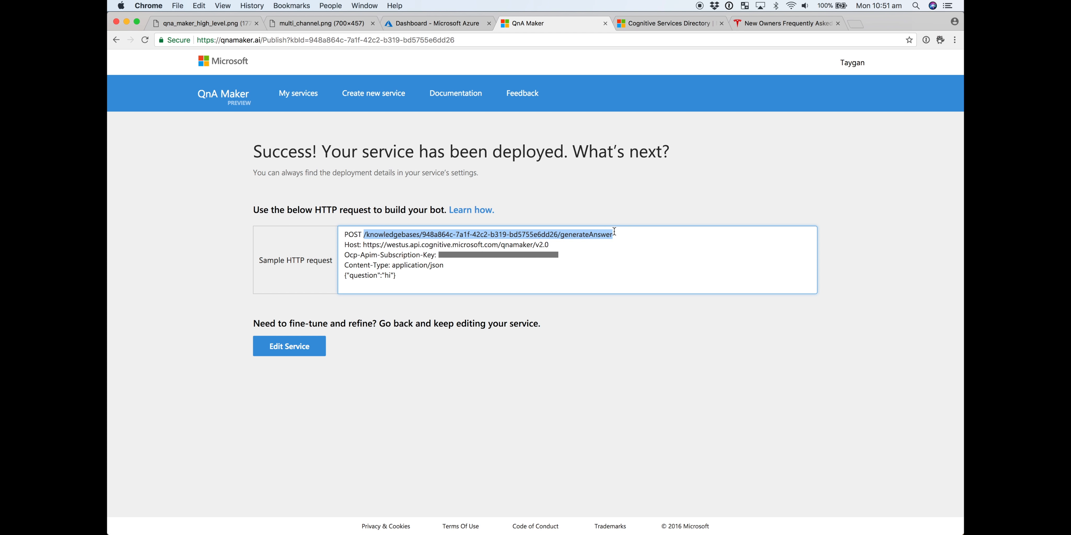
{"action": "key", "text": "super+c"}
{"action": "key", "text": "super+Tab"}
{"action": "key", "text": "super+v"}
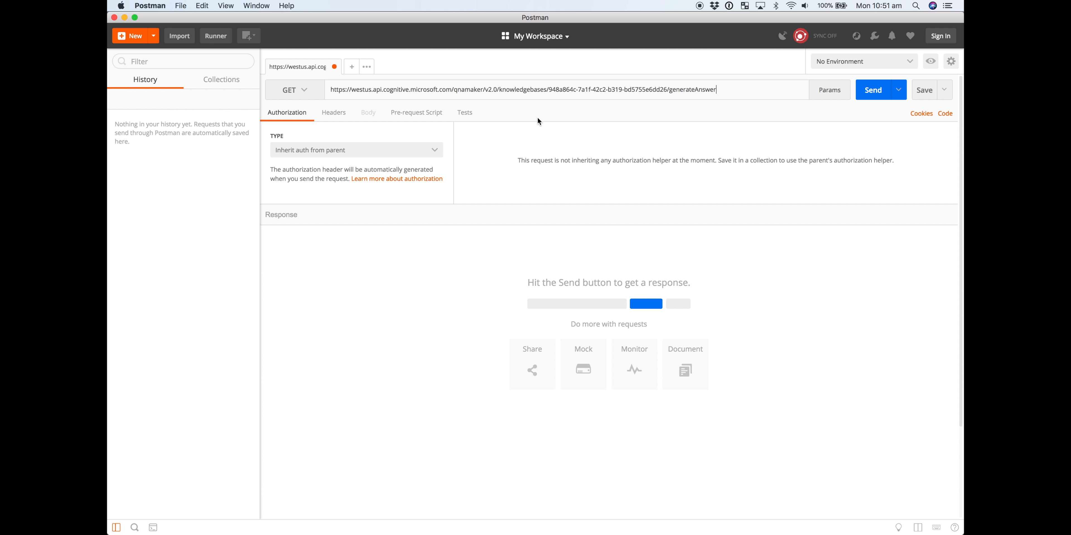
{"action": "left_click", "coordinate": [302, 92]}
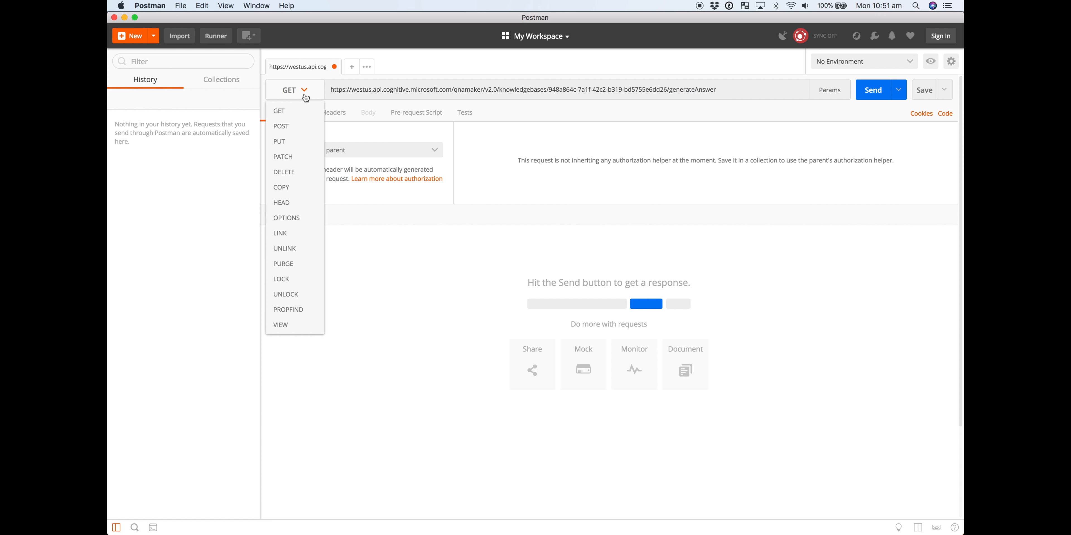
{"action": "left_click", "coordinate": [303, 131]}
Step: Add a Content-Type request header with the value application/json
{"action": "left_click", "coordinate": [346, 118]}
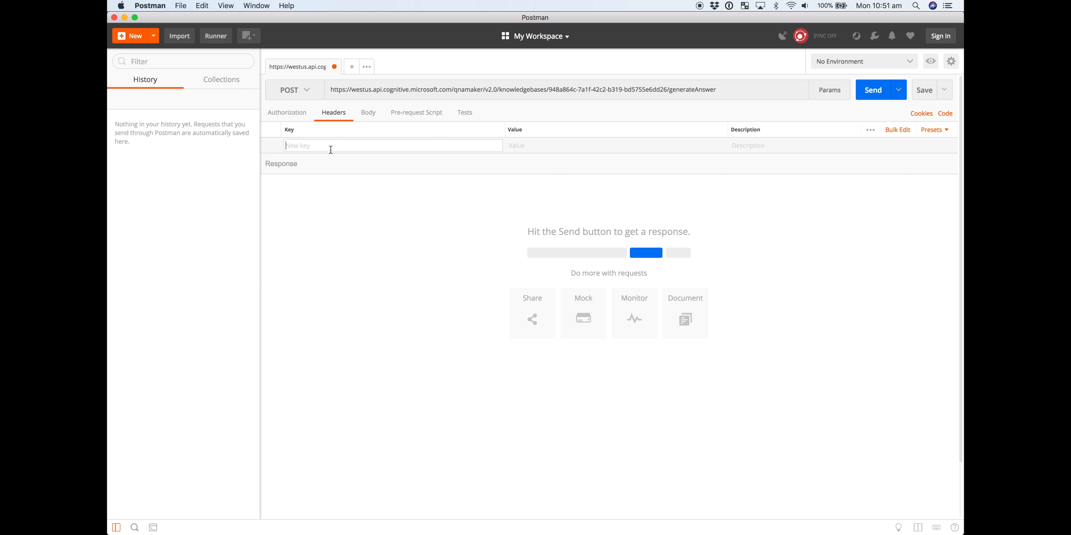
{"action": "type", "text": "Content-Typ"}
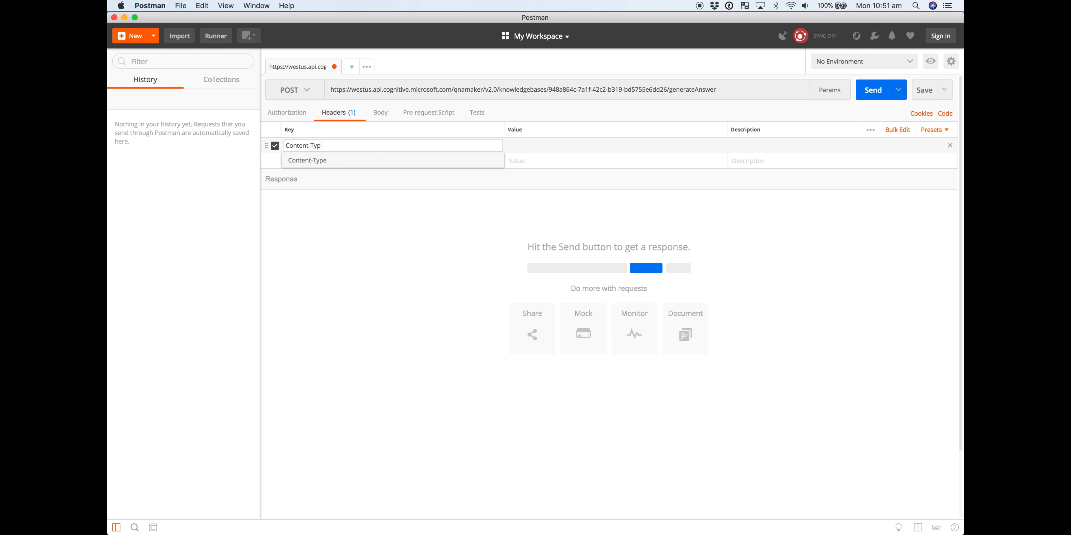
{"action": "left_click", "coordinate": [318, 161]}
{"action": "left_click", "coordinate": [515, 144]}
{"action": "type", "text": "application/json"}
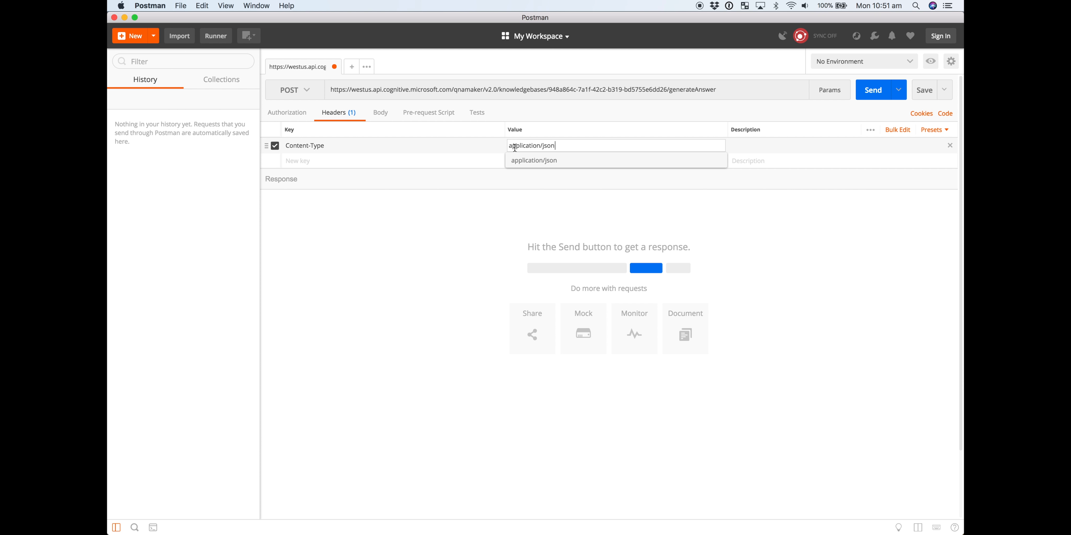
{"action": "left_click", "coordinate": [538, 160]}
Step: Add a second header named Ocp-Apim-Subscription-Key, copying the name from the QnA Maker sample request
{"action": "left_click", "coordinate": [441, 159]}
{"action": "key", "text": "super+Tab"}
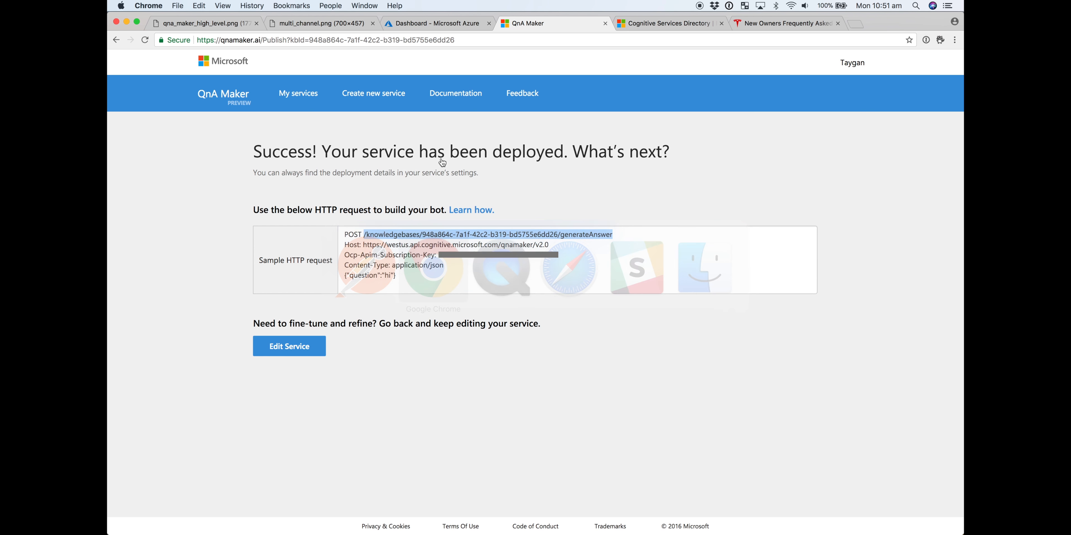
{"action": "left_click", "coordinate": [344, 254]}
{"action": "left_click_drag", "start_coordinate": [344, 254], "coordinate": [435, 253]}
{"action": "key", "text": "super+c"}
{"action": "key", "text": "super+Tab"}
{"action": "key", "text": "super+v"}
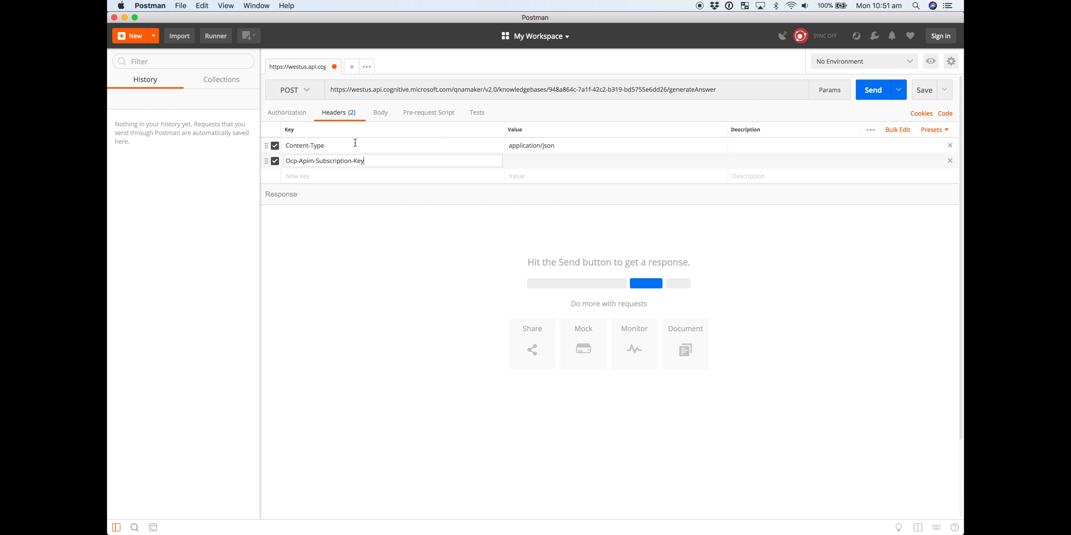
Step: Copy the subscription key from the QnA Maker sample request into the Ocp-Apim-Subscription-Key header's value in Postman
{"action": "key", "text": "super+Tab"}
{"action": "double_click", "coordinate": [446, 251]}
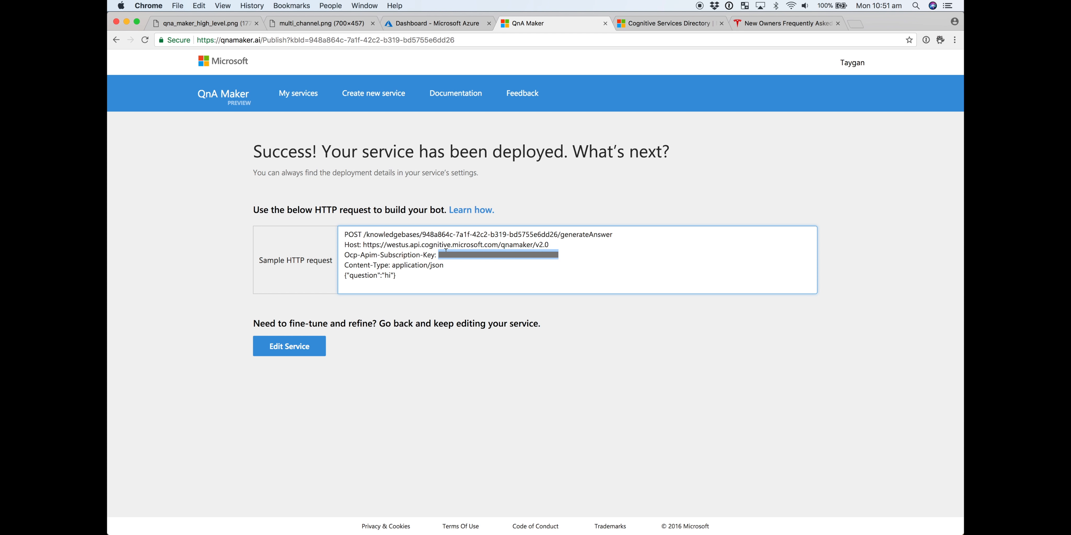
{"action": "key", "text": "super+c"}
{"action": "key", "text": "super+Tab"}
{"action": "key", "text": "Tab"}
{"action": "key", "text": "super+v"}
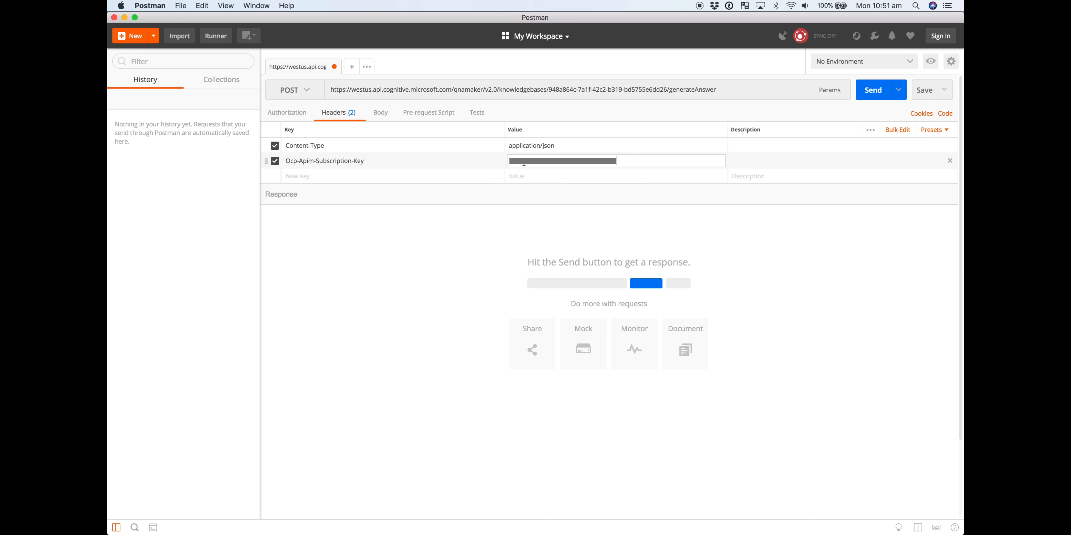
Step: Set the request body to raw and fill it with {"question":"hi"} copied from the QnA Maker sample request
{"action": "left_click", "coordinate": [380, 113]}
{"action": "left_click", "coordinate": [409, 132]}
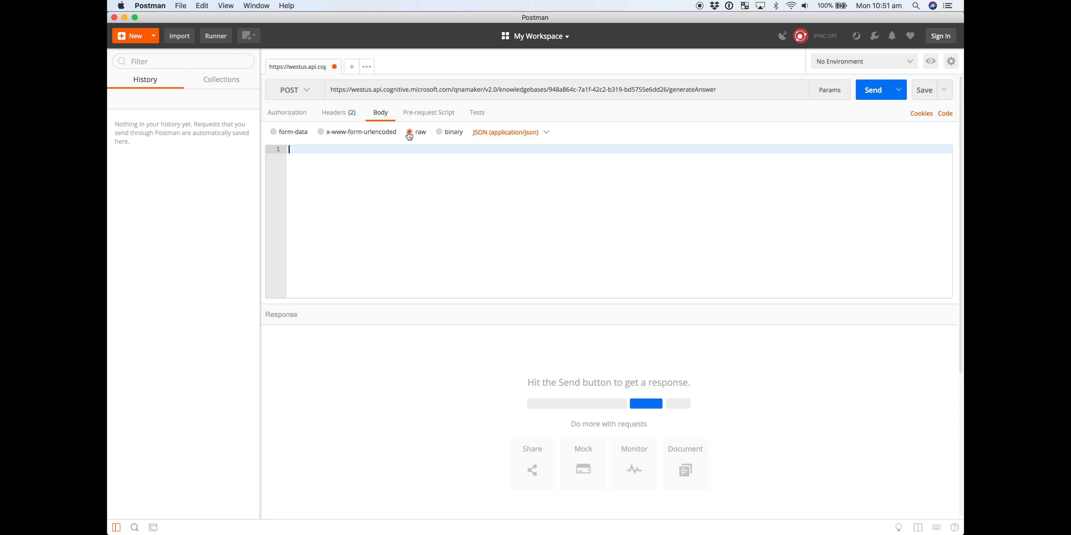
{"action": "key", "text": "super+Tab"}
{"action": "left_click_drag", "start_coordinate": [400, 278], "coordinate": [341, 278]}
{"action": "key", "text": "super+c"}
{"action": "key", "text": "super+Tab"}
{"action": "key", "text": "super+v"}
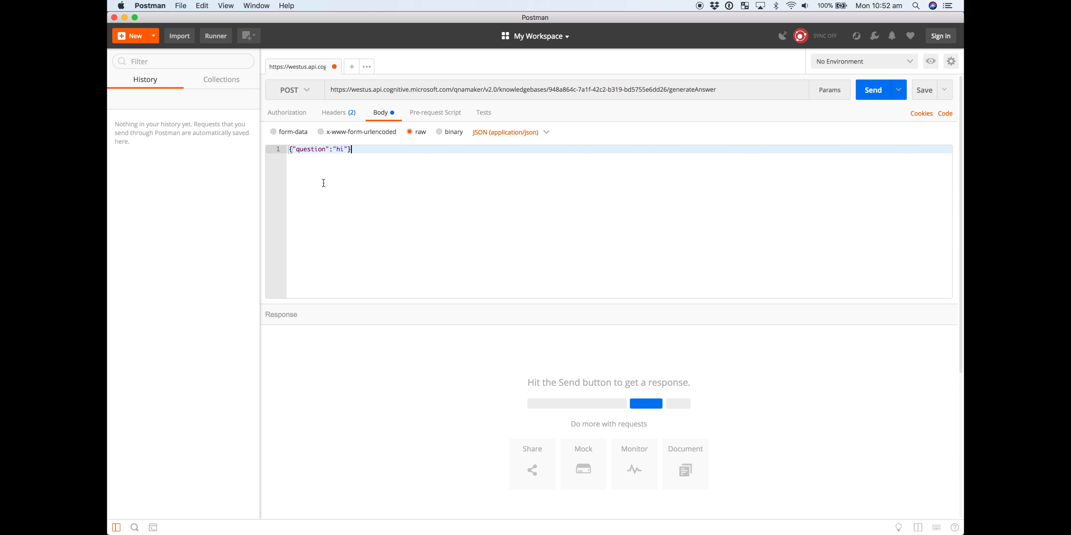
Step: Change the body's question to "what does range mode do?" based on the Tesla FAQ page, and send the request
{"action": "key", "text": "super+Tab"}
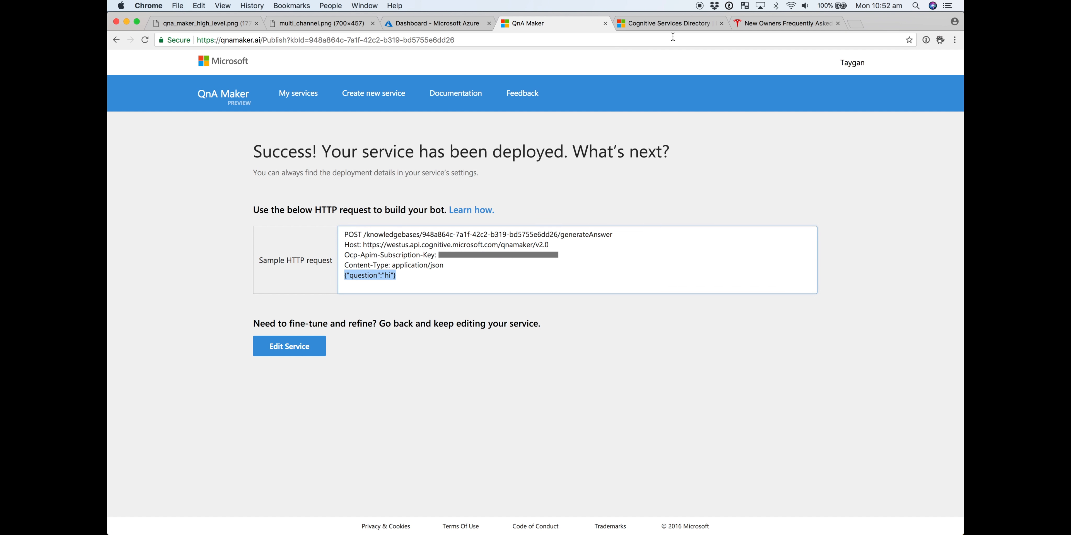
{"action": "left_click", "coordinate": [763, 24]}
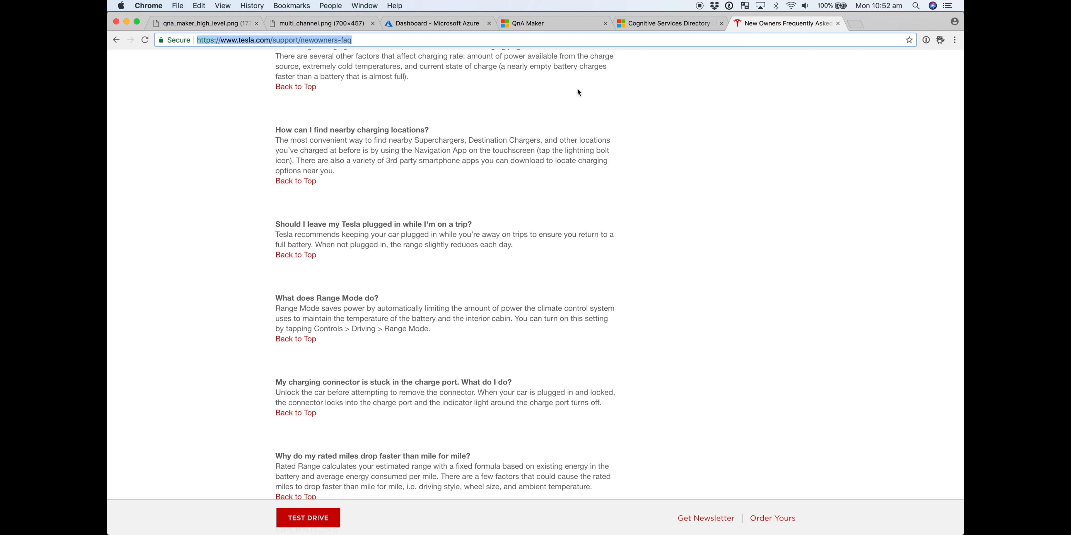
{"action": "scroll", "coordinate": [495, 295], "scroll_direction": "down", "scroll_amount": 2}
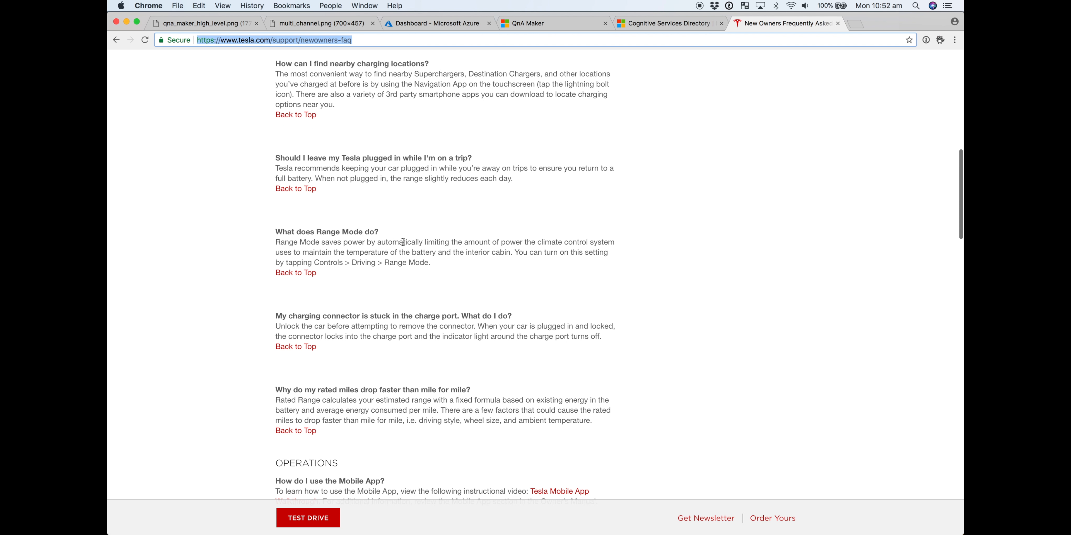
{"action": "key", "text": "super+Tab"}
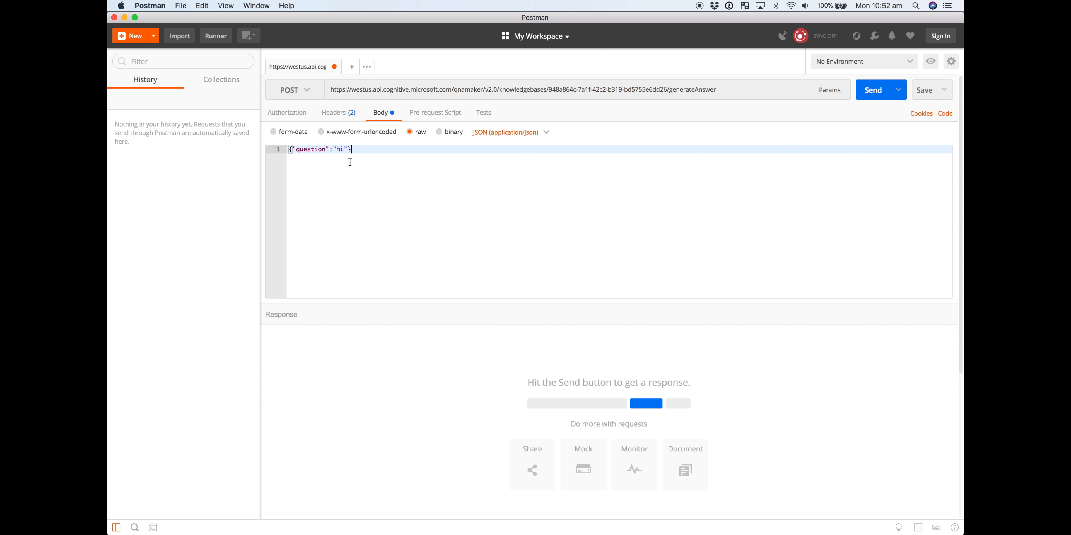
{"action": "key", "text": "BackSpace"}
{"action": "key", "text": "BackSpace"}
{"action": "type", "text": "what does range mode do?"}
{"action": "left_click", "coordinate": [873, 90]}
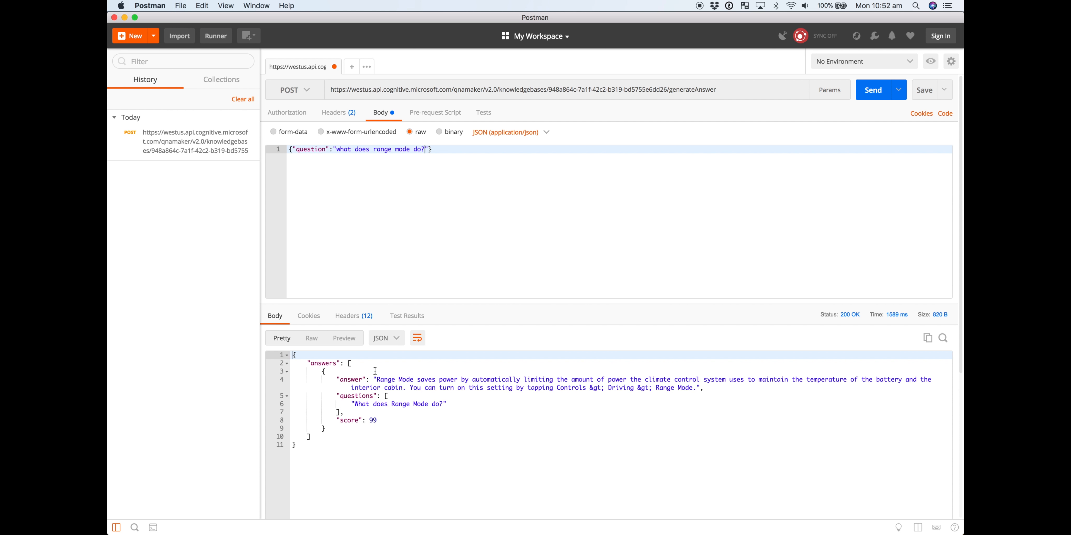
{"action": "left_click_drag", "start_coordinate": [357, 416], "coordinate": [398, 417]}
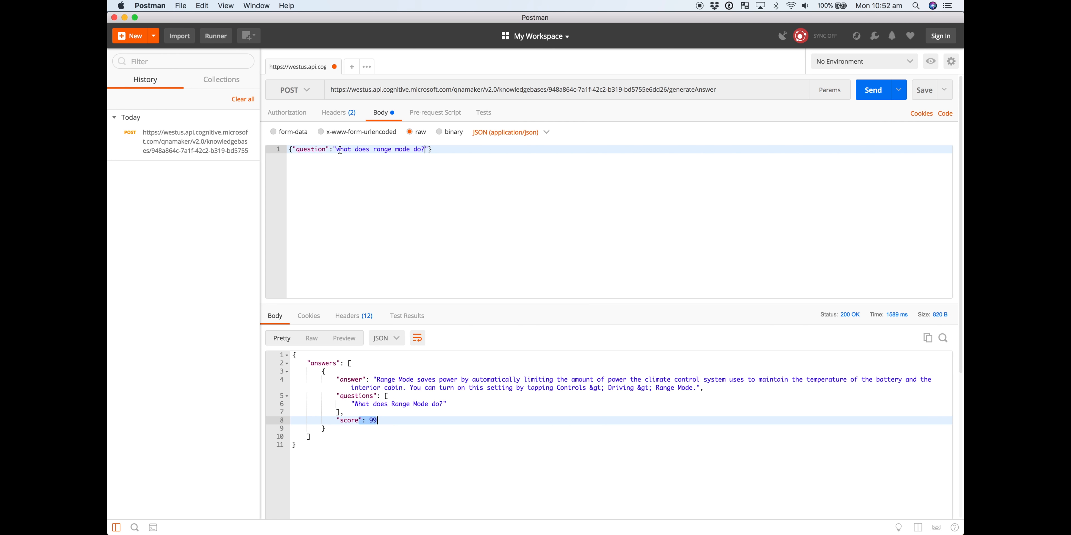
Step: Send the request with the question reworded to "how does range mode work?" and review the returned answer, matched question and score
{"action": "left_click_drag", "start_coordinate": [337, 149], "coordinate": [425, 149]}
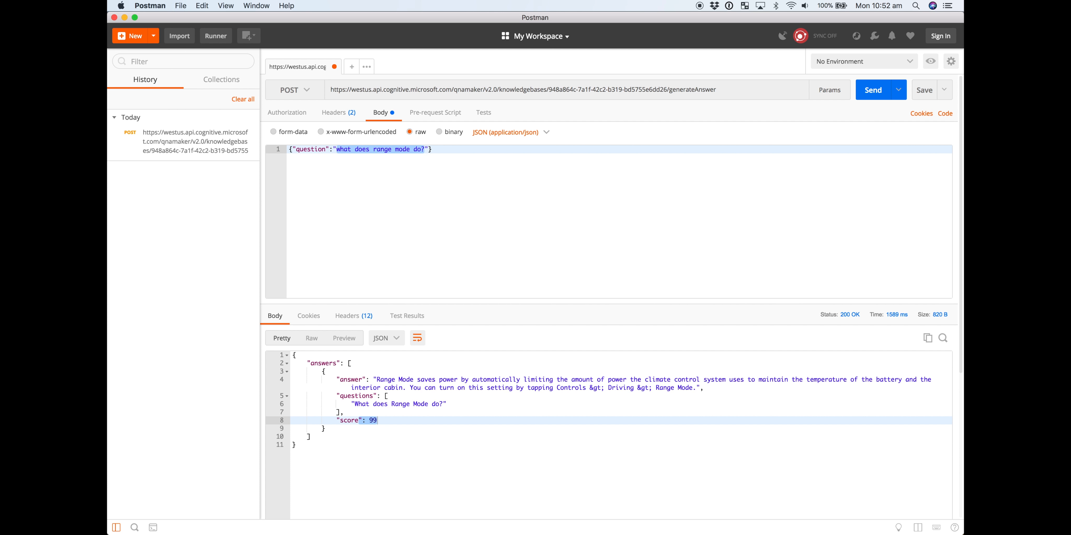
{"action": "type", "text": "how does range mode "}
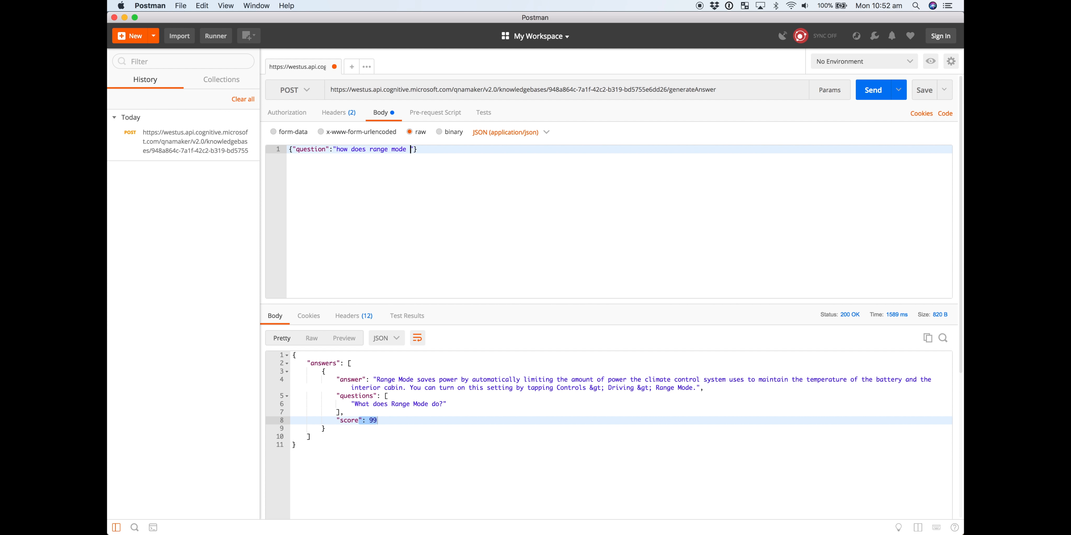
{"action": "type", "text": "work?"}
{"action": "left_click", "coordinate": [872, 96]}
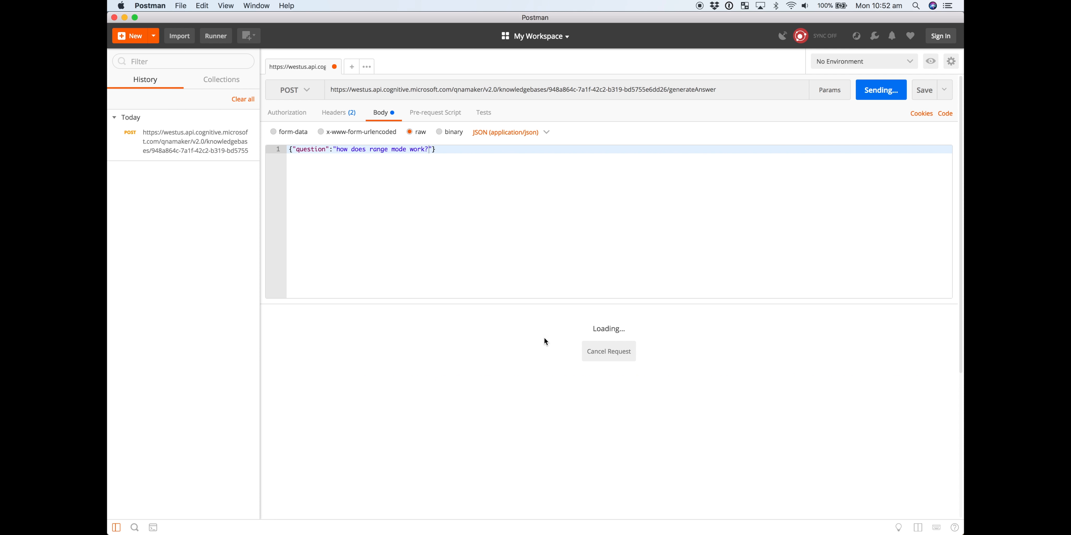
{"action": "left_click_drag", "start_coordinate": [374, 380], "coordinate": [477, 398]}
{"action": "left_click", "coordinate": [430, 390]}
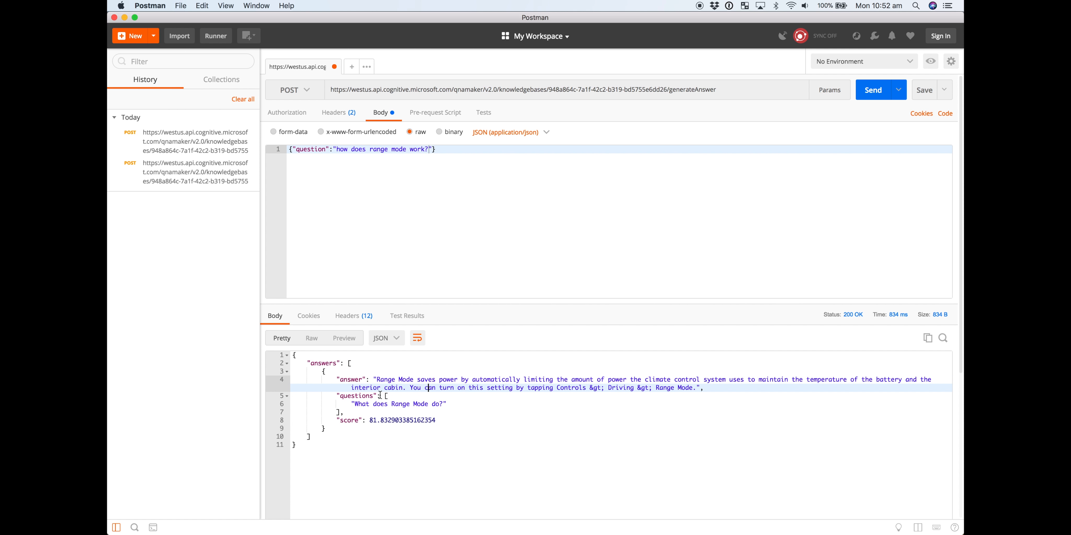
{"action": "left_click_drag", "start_coordinate": [353, 405], "coordinate": [446, 404]}
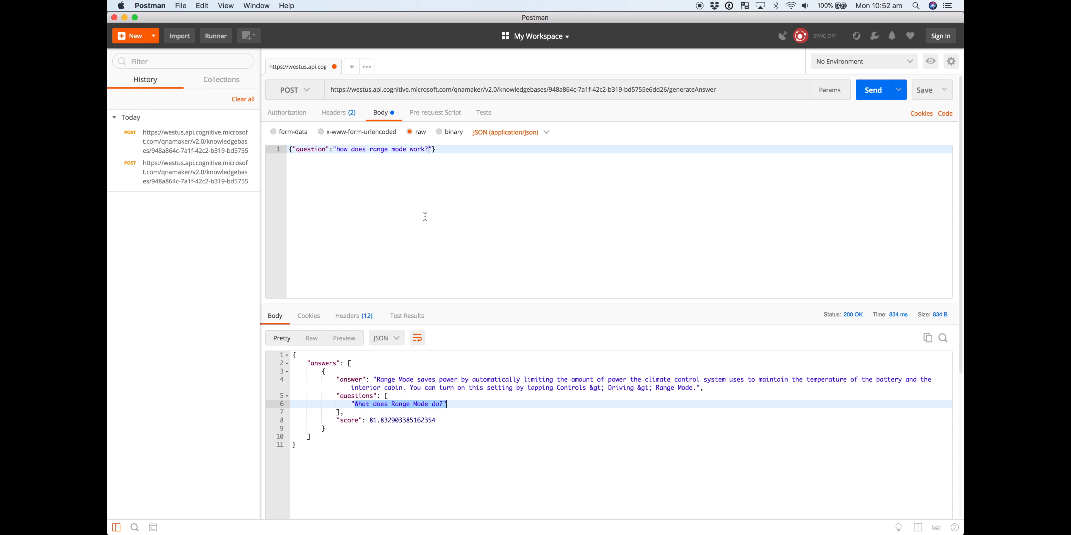
{"action": "left_click_drag", "start_coordinate": [367, 421], "coordinate": [464, 428]}
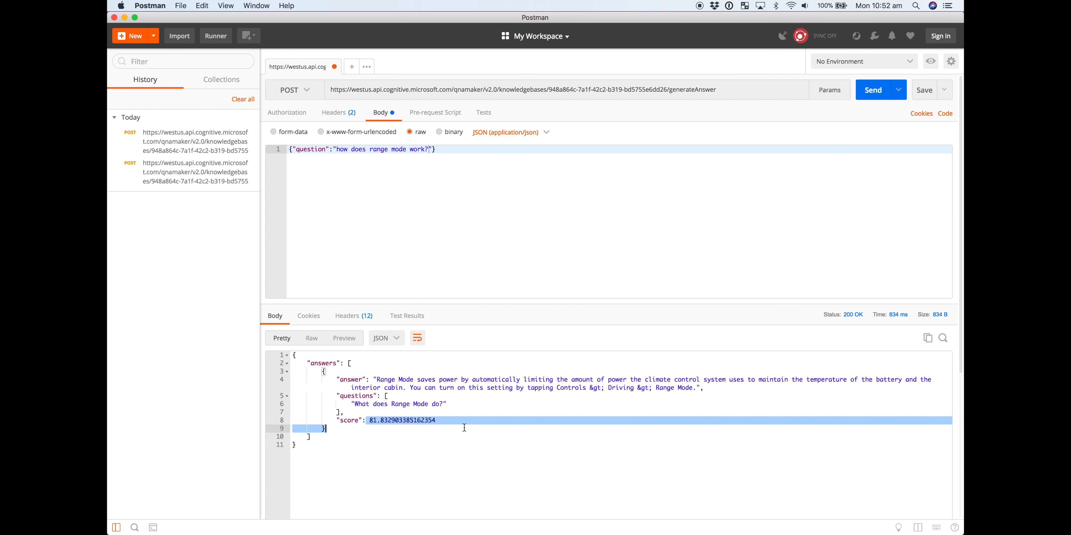
{"action": "left_click", "coordinate": [465, 427]}
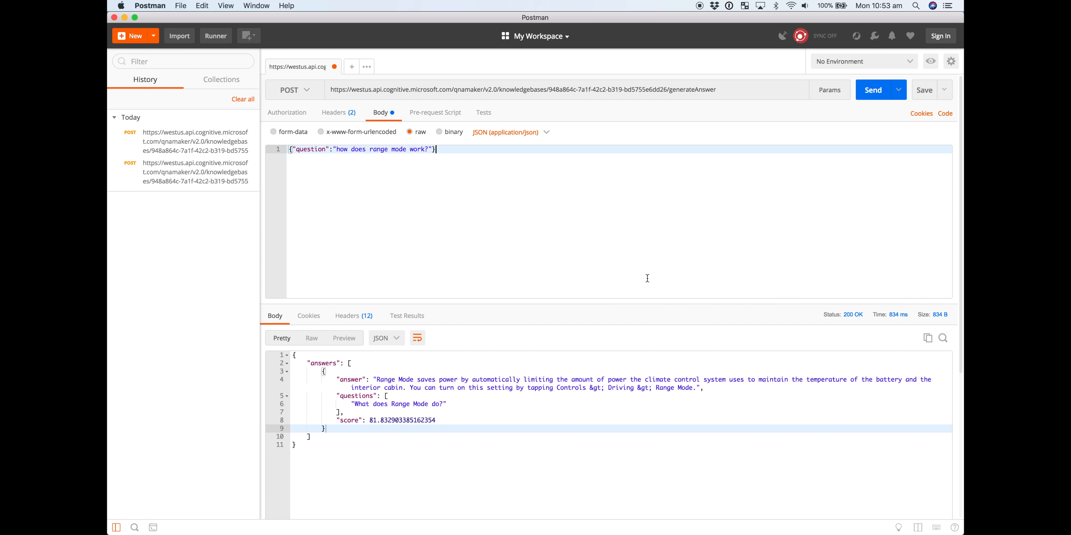
Step: Switch to Slack and send the message "Hi" to slackbot
{"action": "key", "text": "super+Tab"}
{"action": "key", "text": "super+Tab"}
{"action": "key", "text": "super+Tab"}
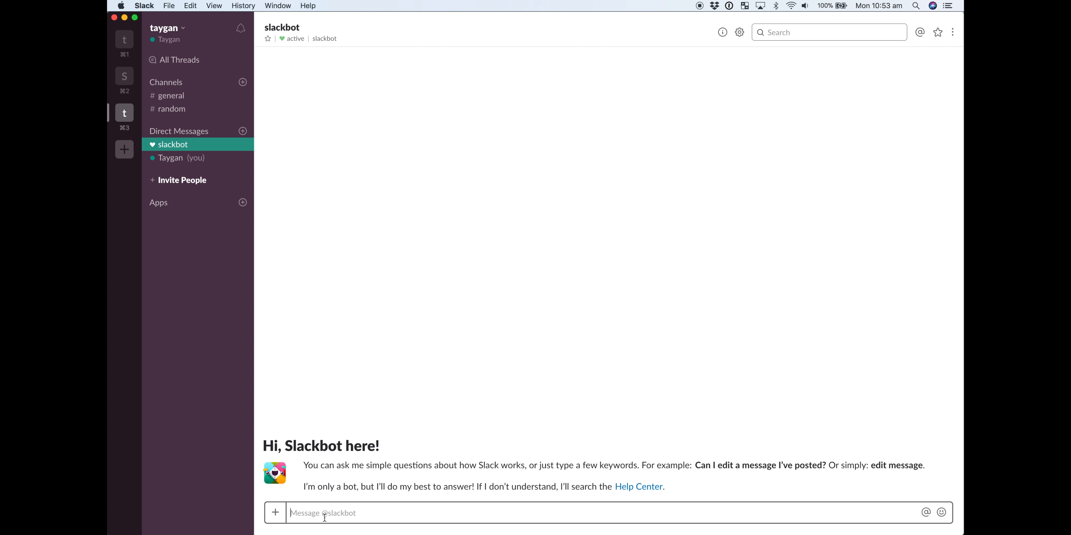
{"action": "type", "text": "Hi"}
{"action": "key", "text": "Return"}
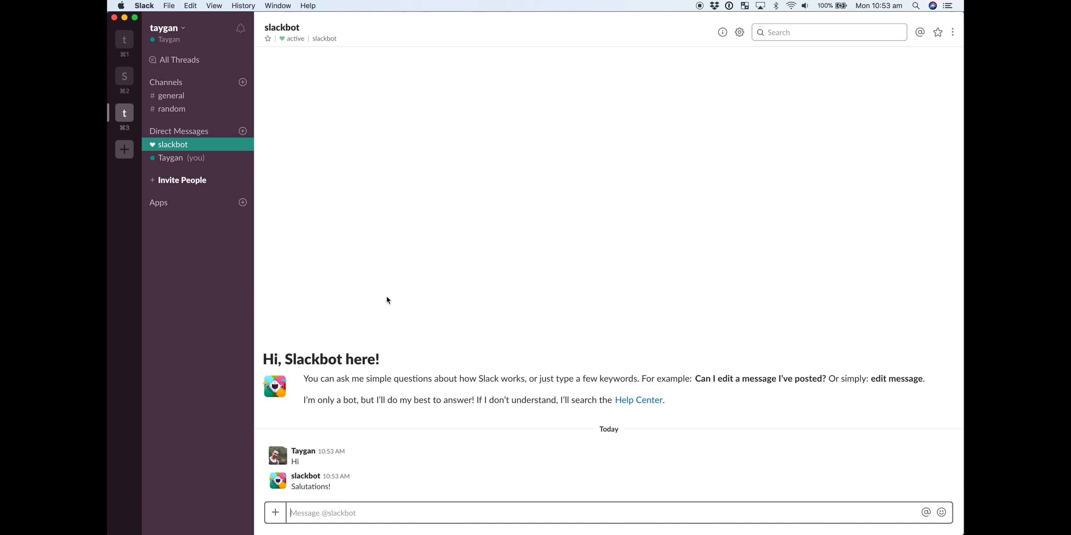